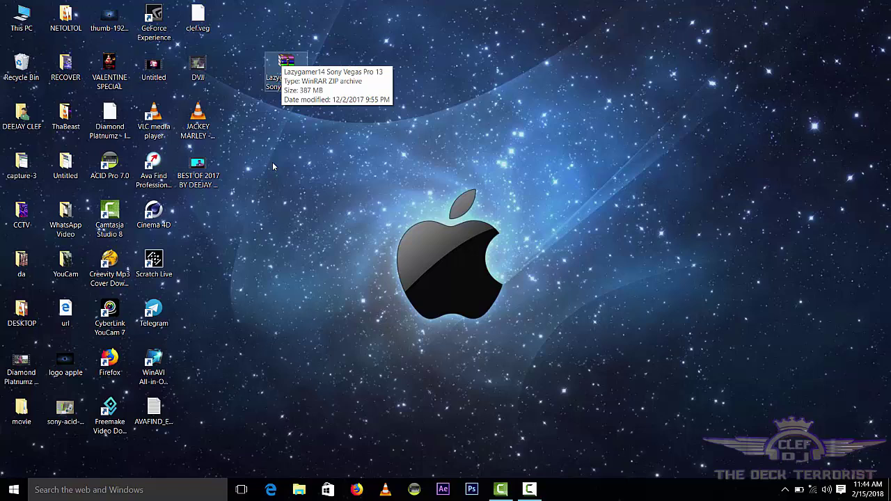
Step: Find Windows Defender with a 'defen' search, open it, then close it
left_click(143, 490)
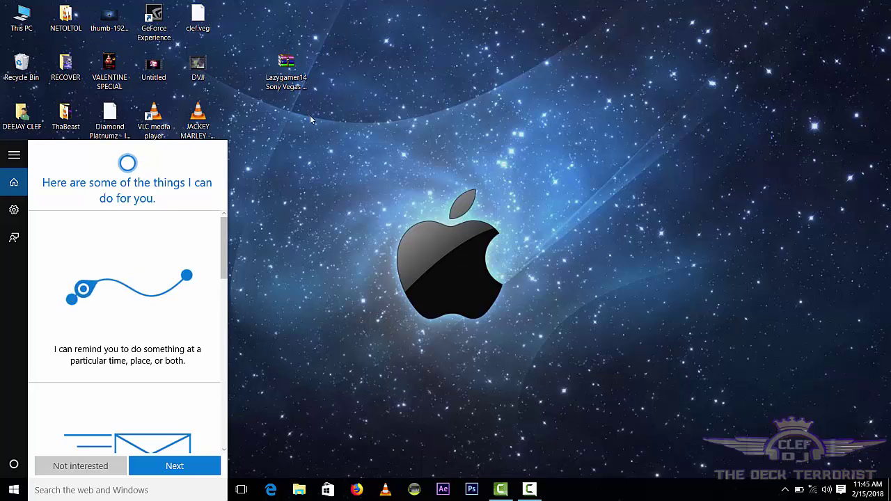
left_click(288, 66)
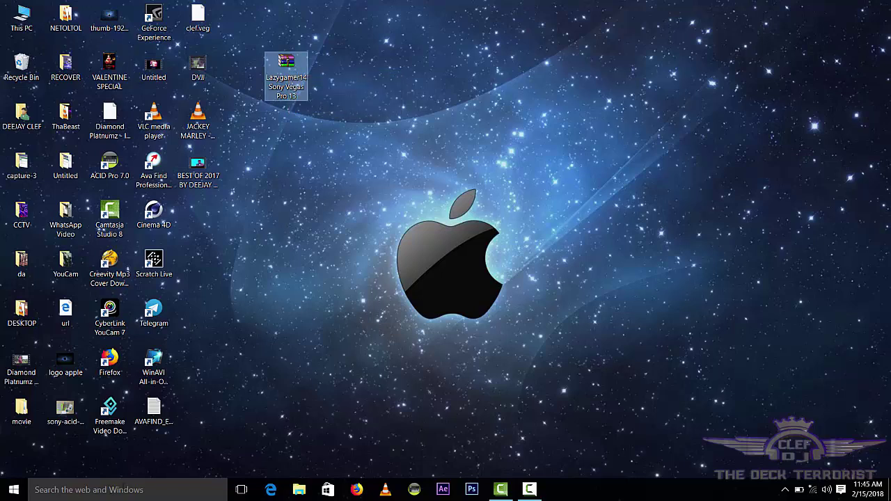
left_click(128, 484)
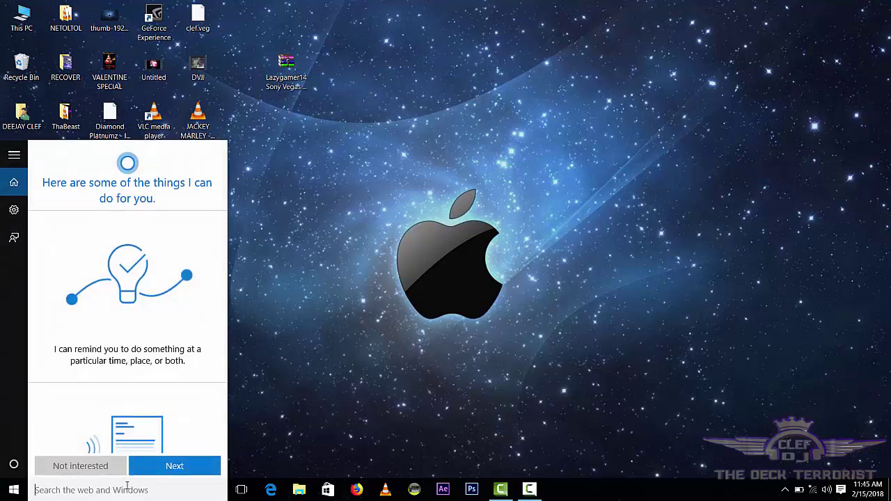
type("defe")
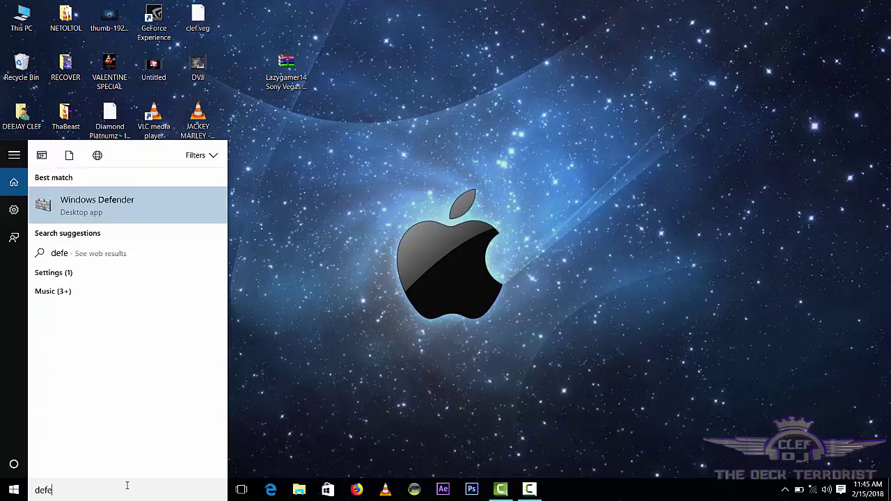
type("n")
left_click(107, 201)
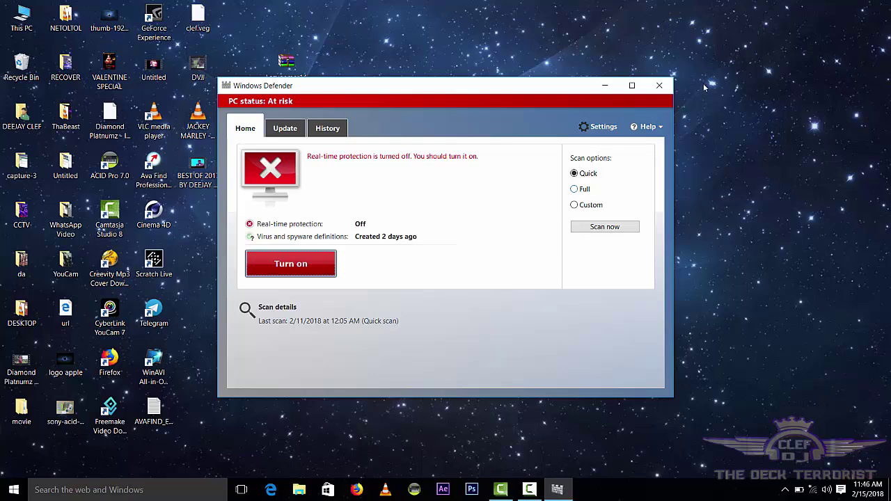
left_click(659, 84)
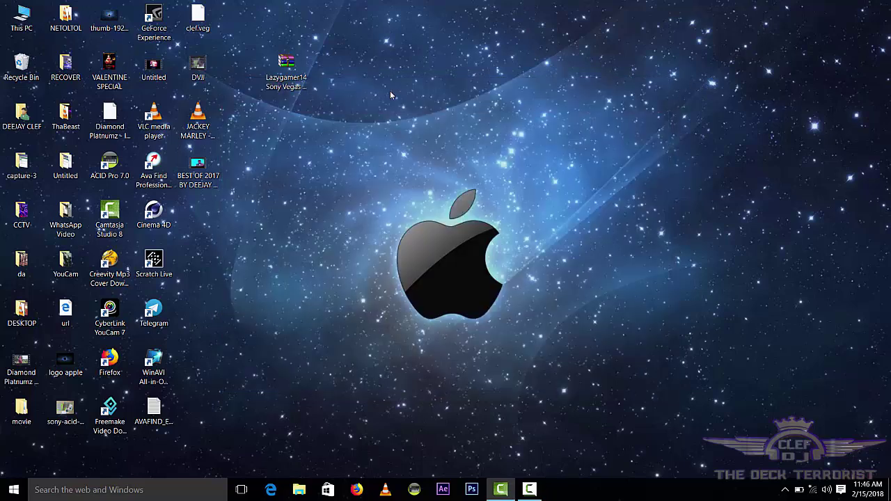
Step: Extract the Vegas Pro 13 archive to 'Lazygamer14 Sony Vegas Pro 13\' and refresh the desktop
right_click(292, 60)
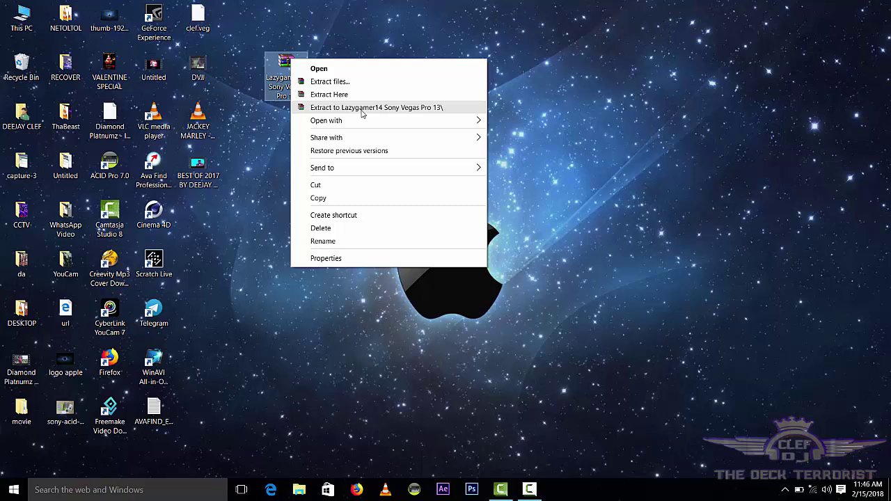
left_click(362, 108)
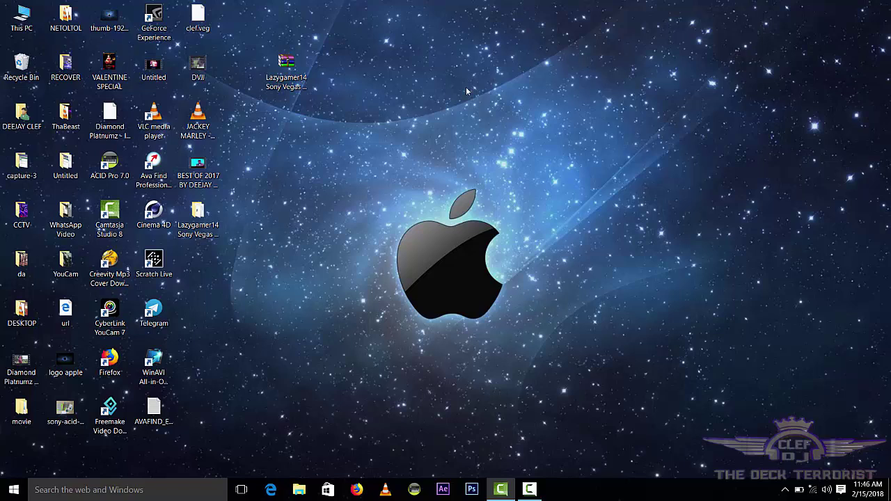
right_click(451, 96)
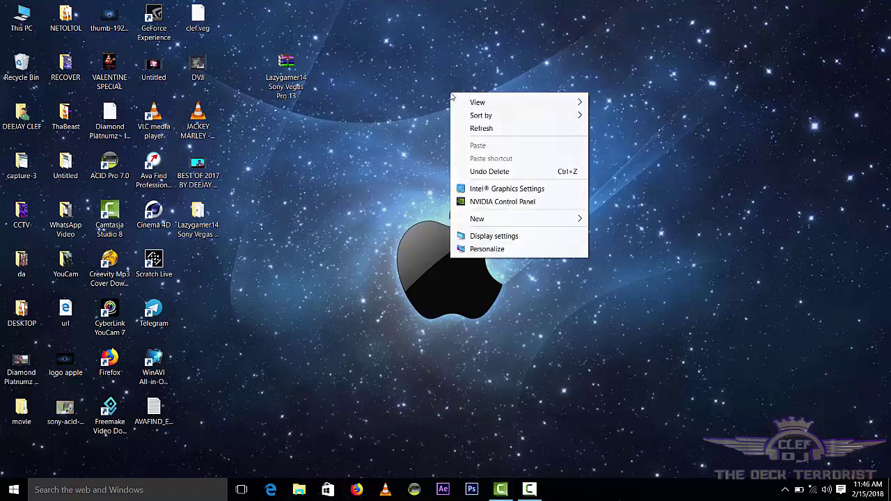
left_click(480, 127)
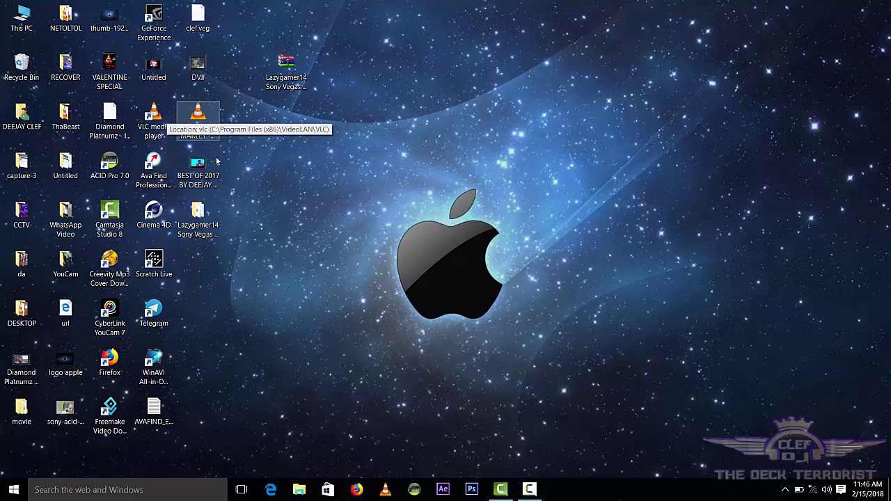
Step: Open the extracted folder and run vegaspro13.0.428 as administrator
double_click(199, 216)
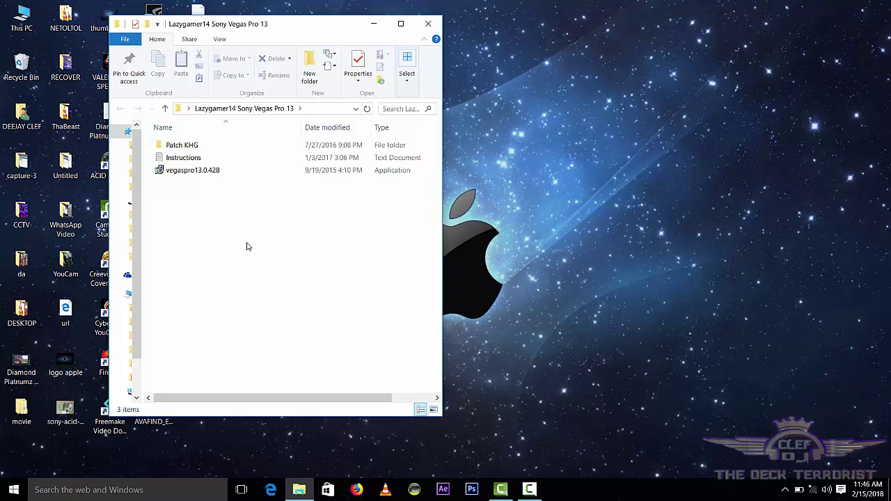
left_click(211, 171)
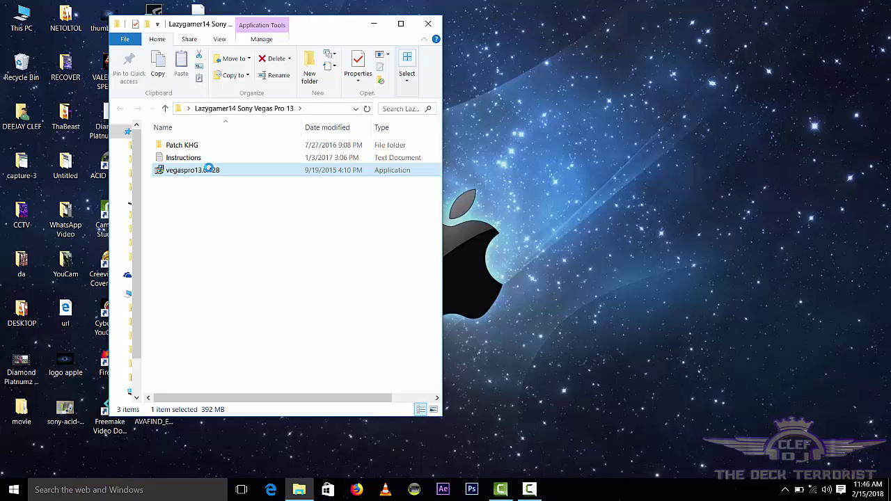
right_click(210, 169)
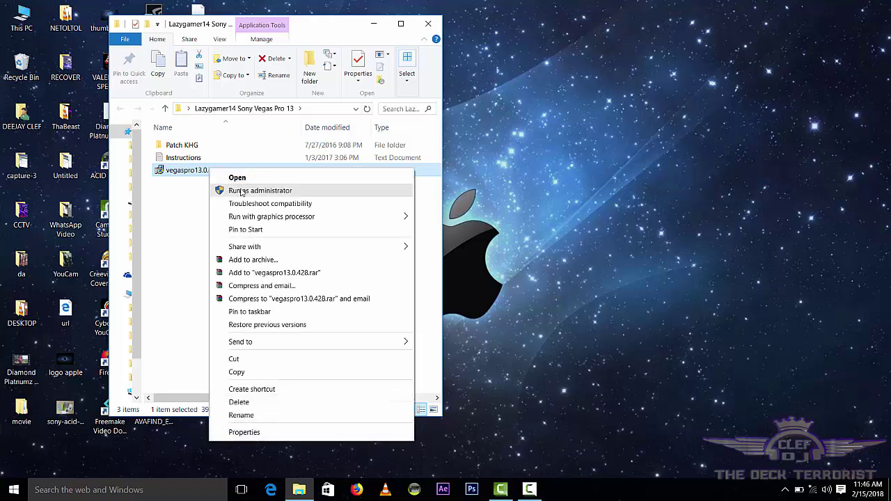
left_click(242, 191)
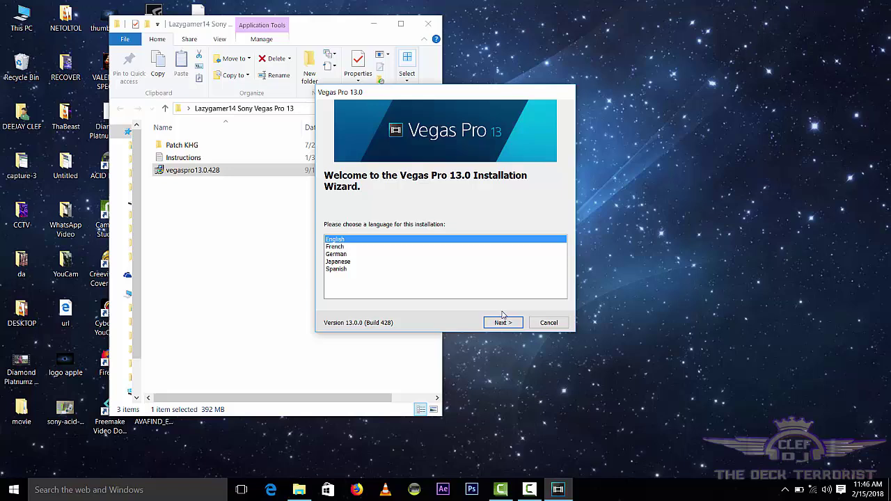
Step: Keep English, accept the licence, enable a desktop shortcut, and begin installing Vegas Pro 13.0
left_click(501, 324)
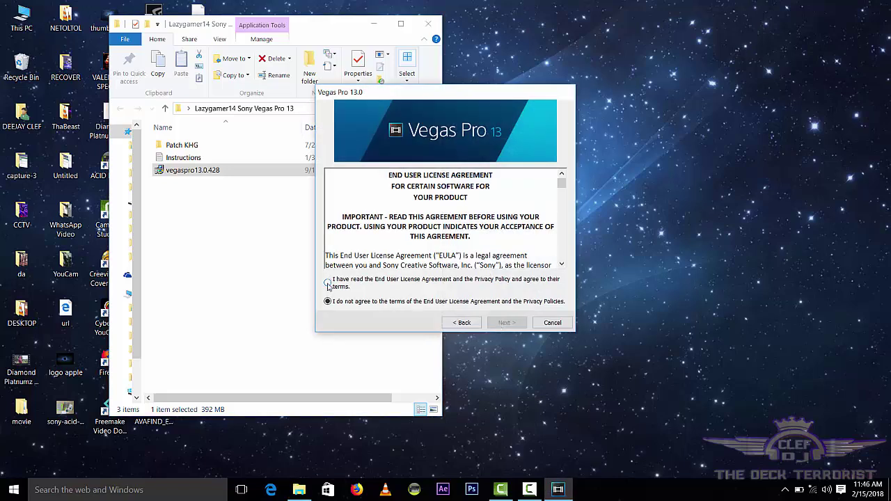
left_click(328, 283)
left_click(506, 322)
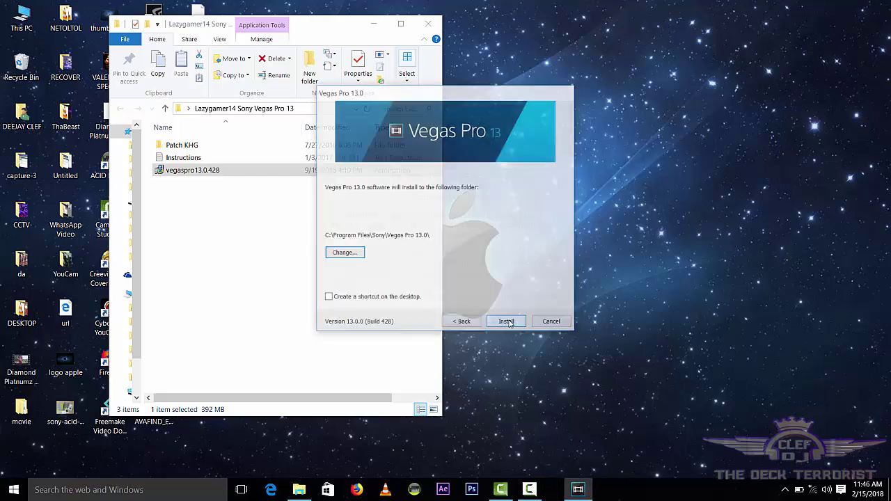
left_click(328, 297)
left_click(498, 326)
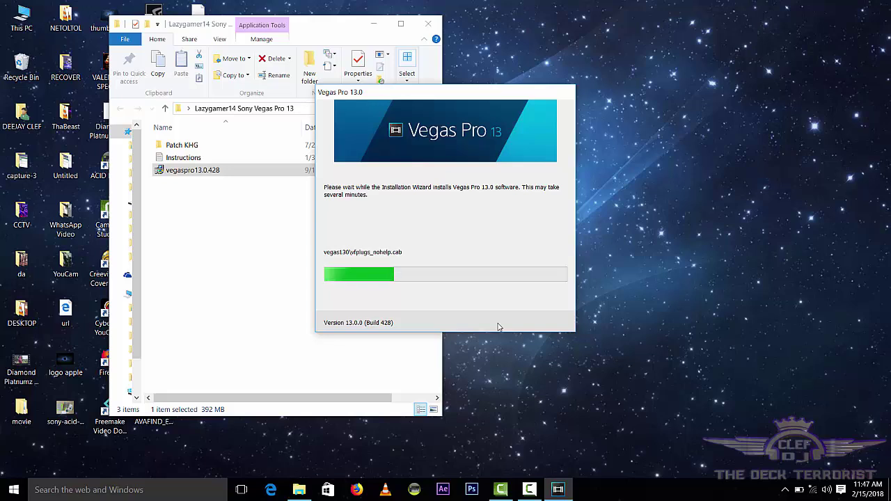
Step: Refresh the desktop twice while the Vegas Pro 13.0 installation runs to completion
right_click(624, 63)
mouse_move(645, 72)
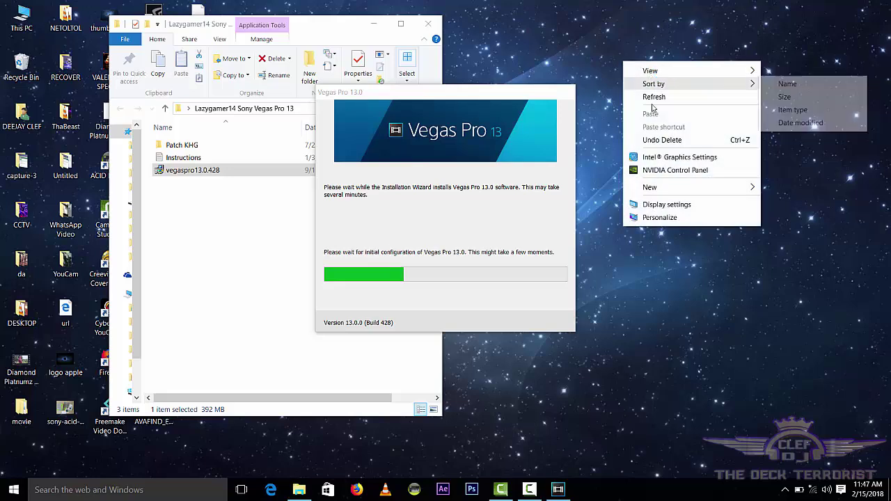
left_click(660, 97)
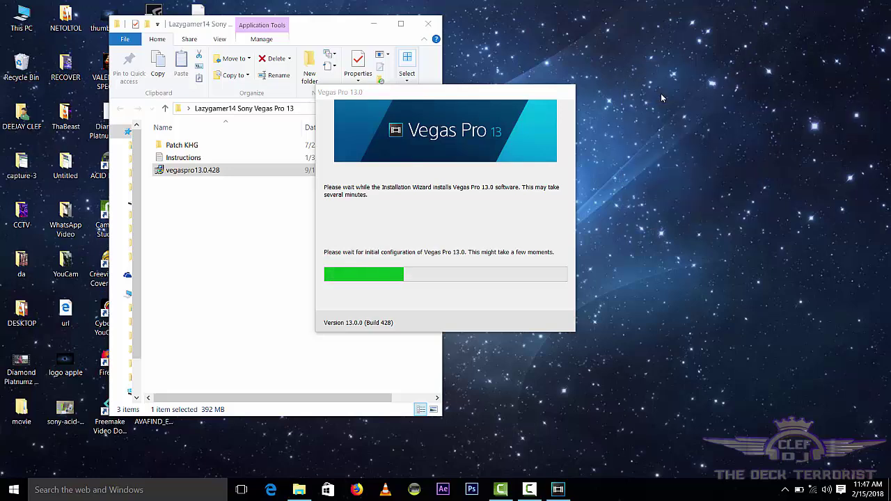
right_click(642, 73)
mouse_move(654, 85)
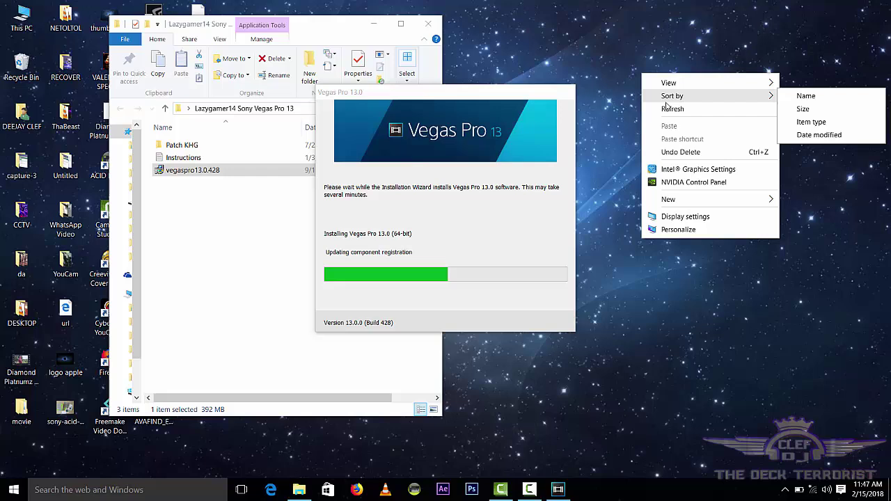
left_click(667, 109)
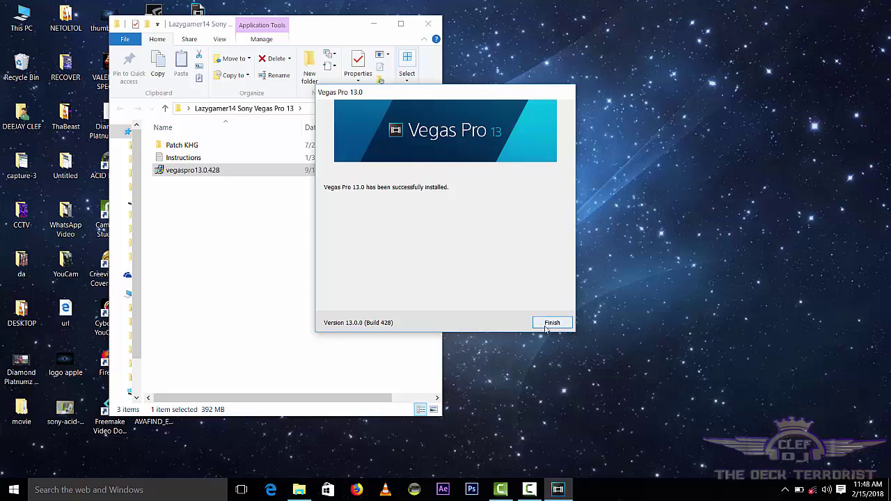
Step: Finish the installer, open the Patch KHG folder, and run Patch as administrator
left_click(547, 326)
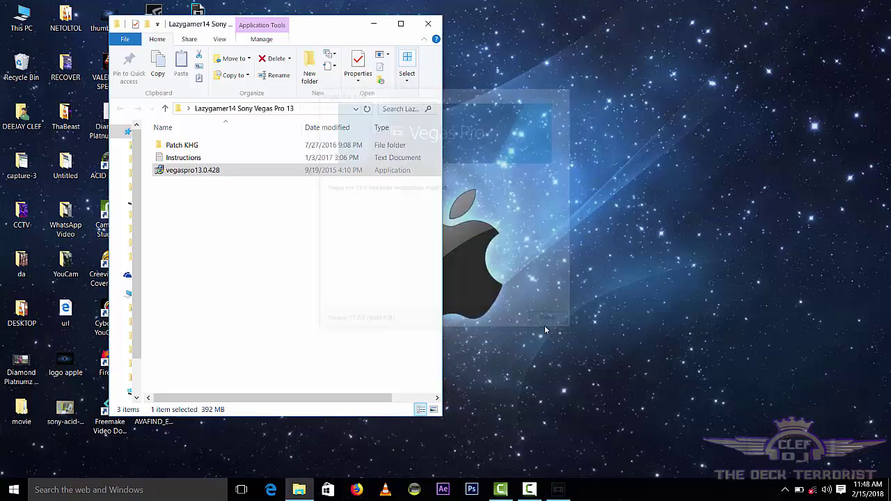
double_click(203, 147)
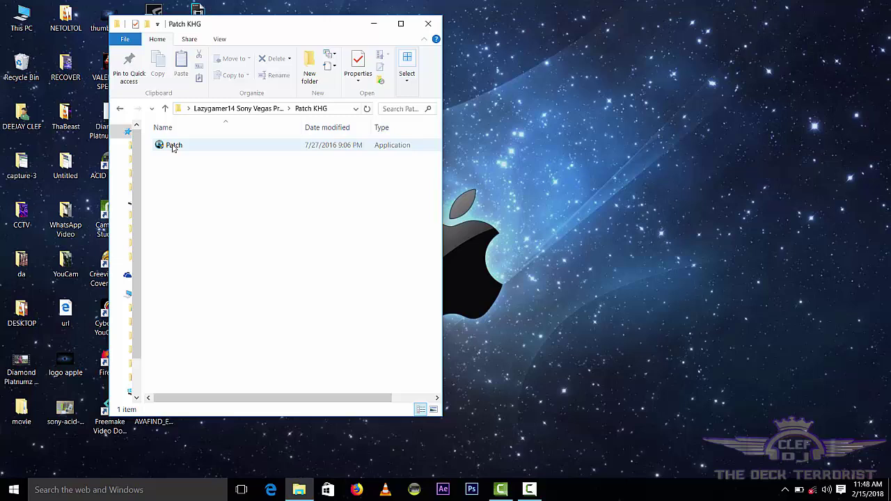
left_click(173, 147)
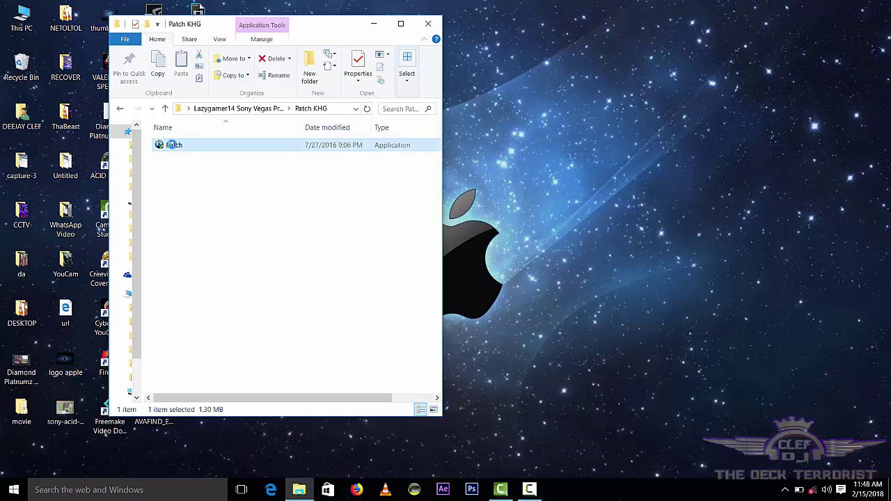
right_click(173, 147)
left_click(219, 167)
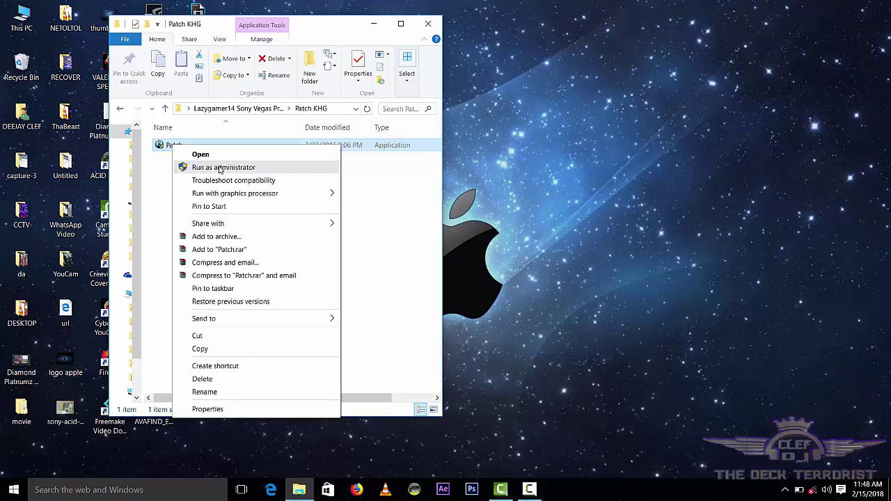
Step: Apply the KHG patch to Vegas Pro 13.0 (64-bit), refresh the desktop, and exit the patcher
left_click(218, 167)
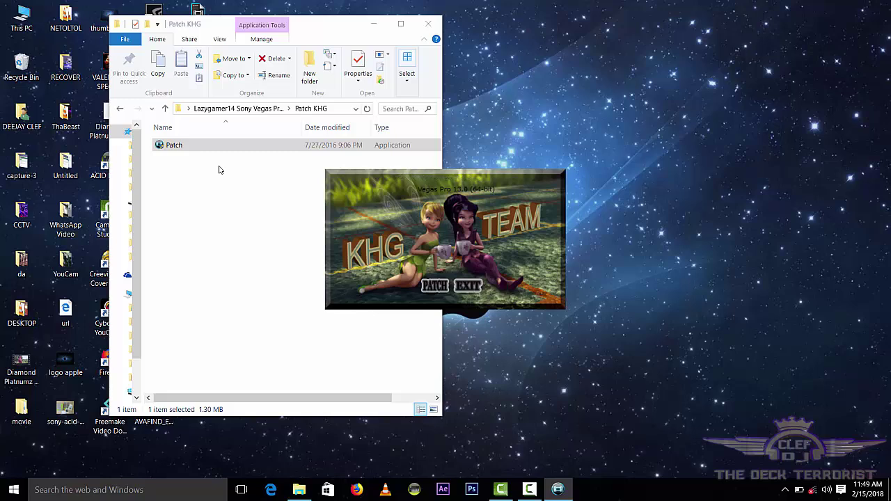
right_click(584, 73)
left_click(610, 110)
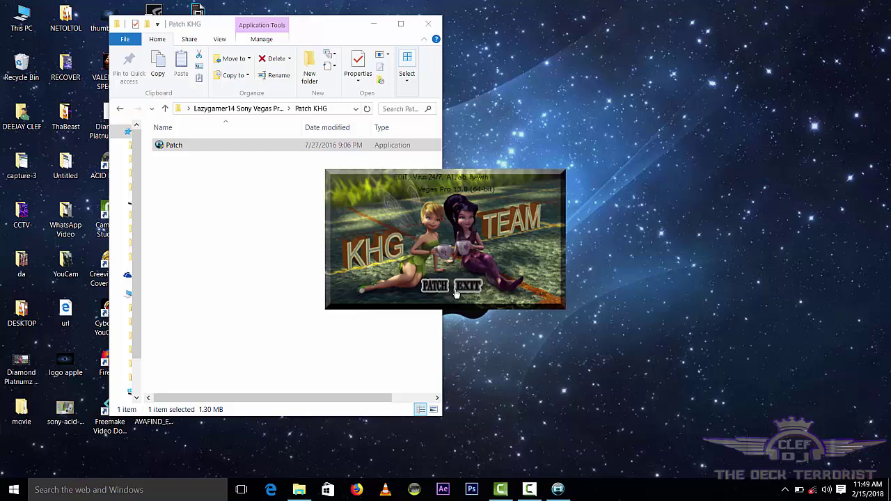
key("Return")
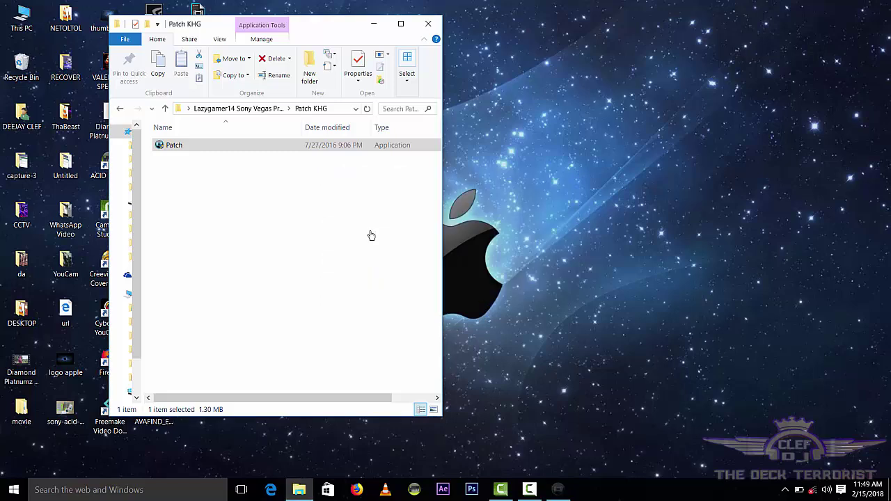
Step: Close the Patch KHG window and start Vegas Pro 13.0 (64-bit) from its desktop shortcut
left_click(428, 24)
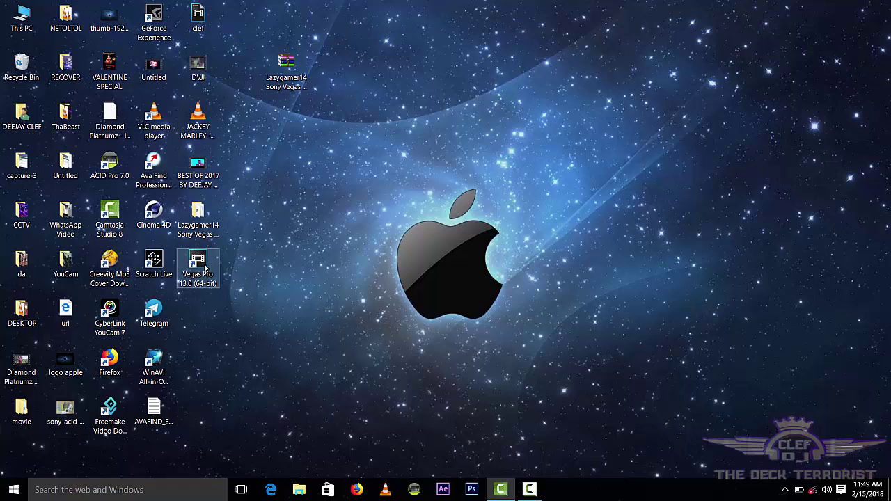
left_click(198, 265)
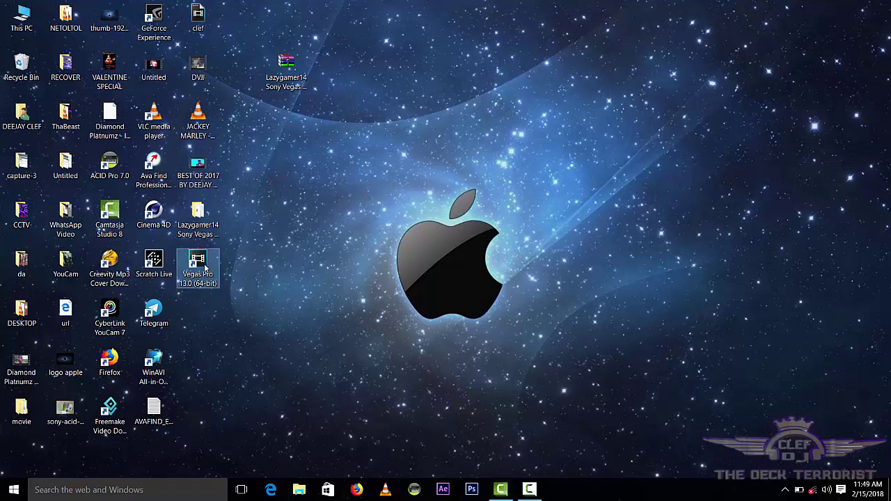
double_click(205, 266)
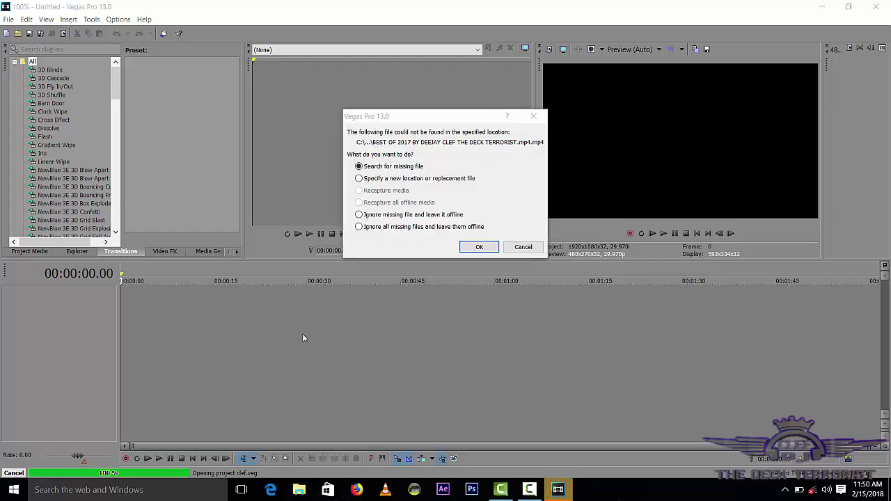
Step: Cancel the clef.veg missing-media prompt, then restore the window and move it right
left_click(523, 248)
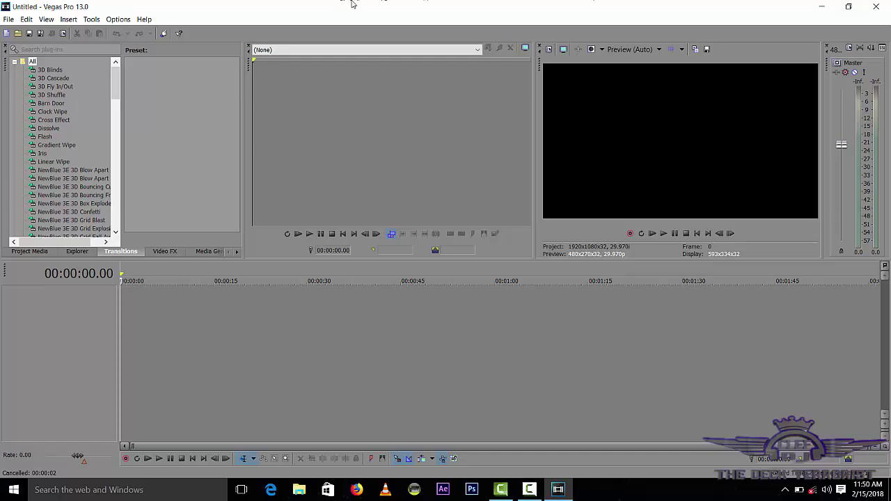
left_click_drag(355, 4, 463, 42)
left_click_drag(470, 12, 505, 36)
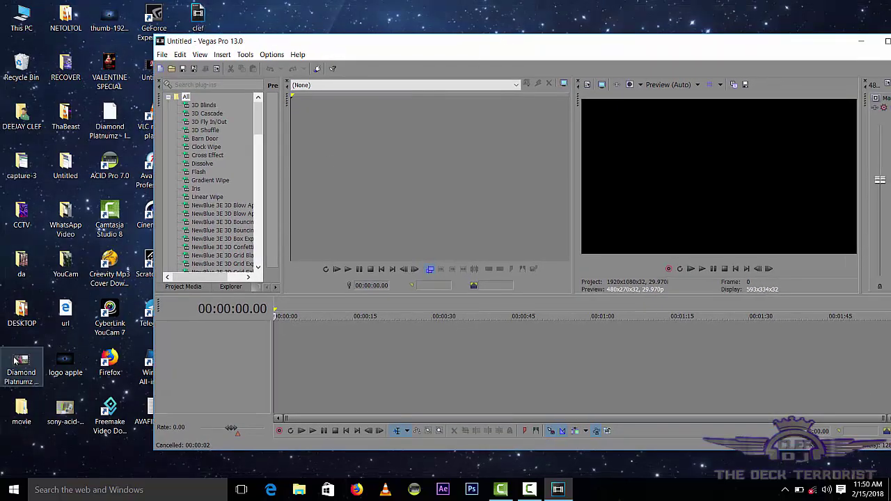
Step: Drop the desktop video onto the timeline, match project settings to it, and maximize Vegas
left_click_drag(17, 362, 278, 363)
left_click(600, 213)
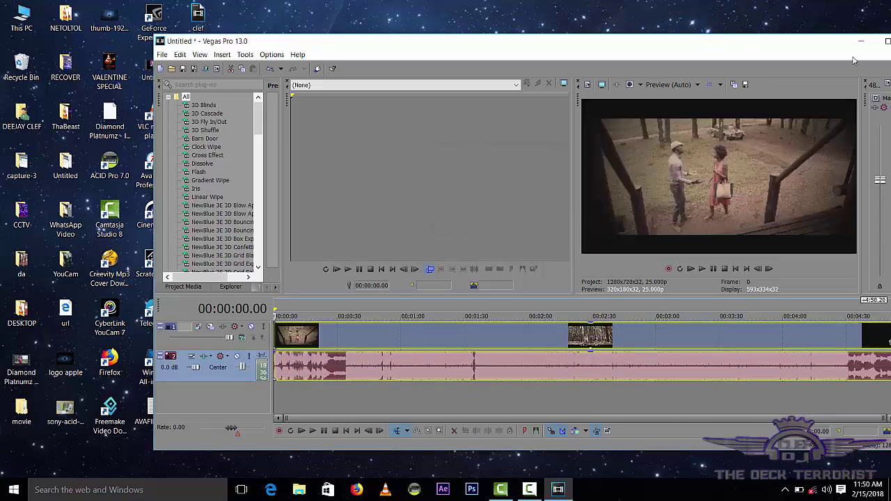
double_click(536, 41)
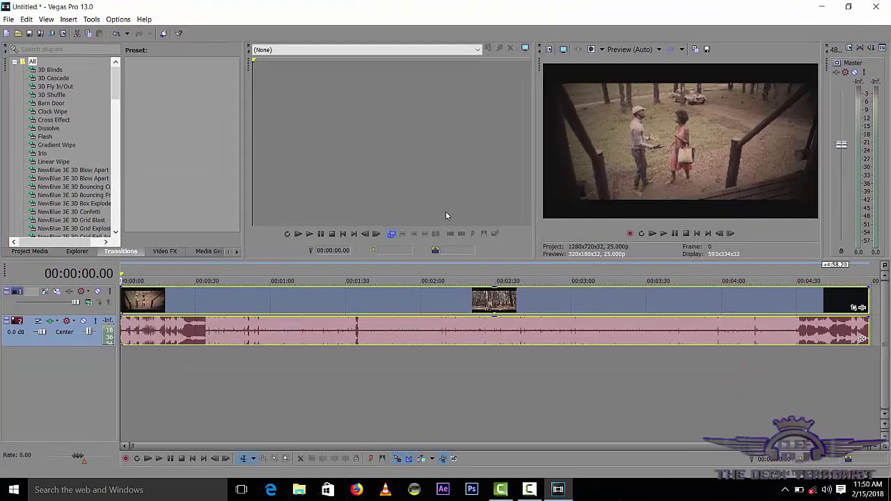
Step: Play the timeline from the start, then from about 30 s and 37 s, and stop
key("space")
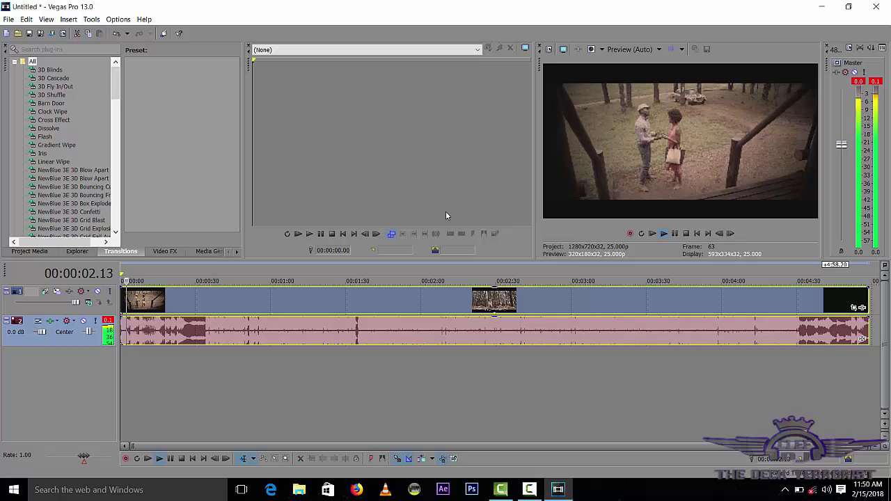
key("space")
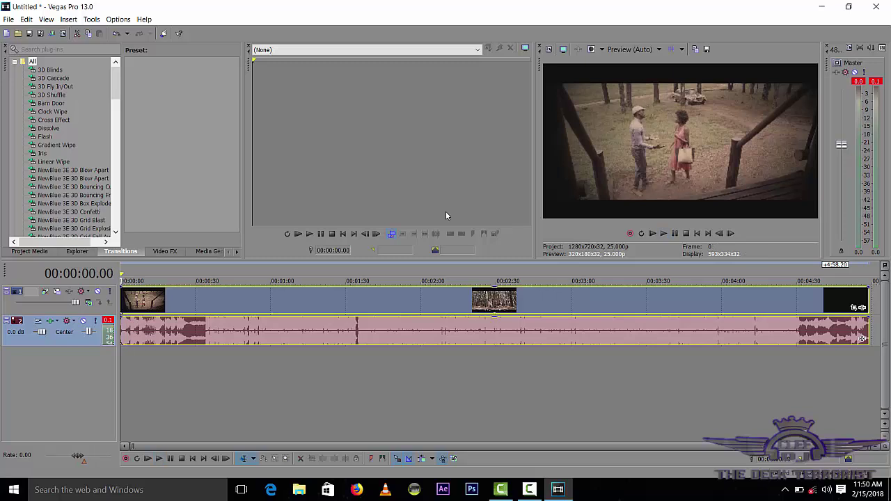
left_click(198, 330)
key("space")
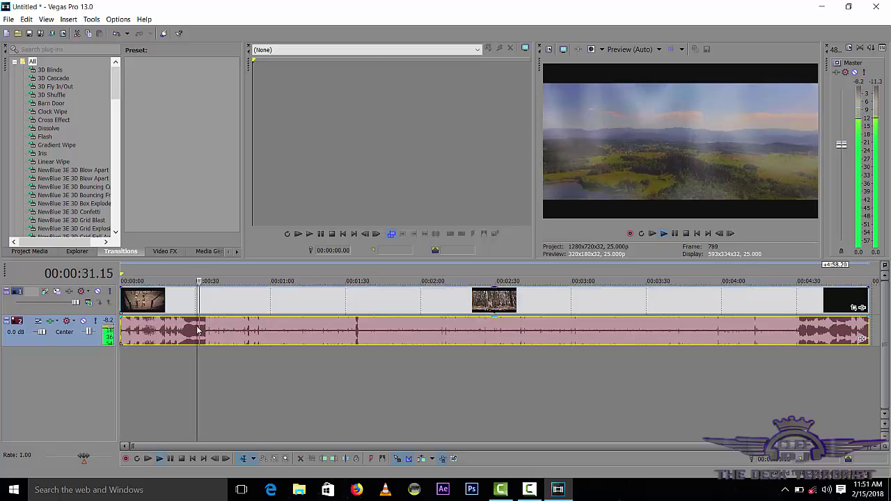
left_click(214, 331)
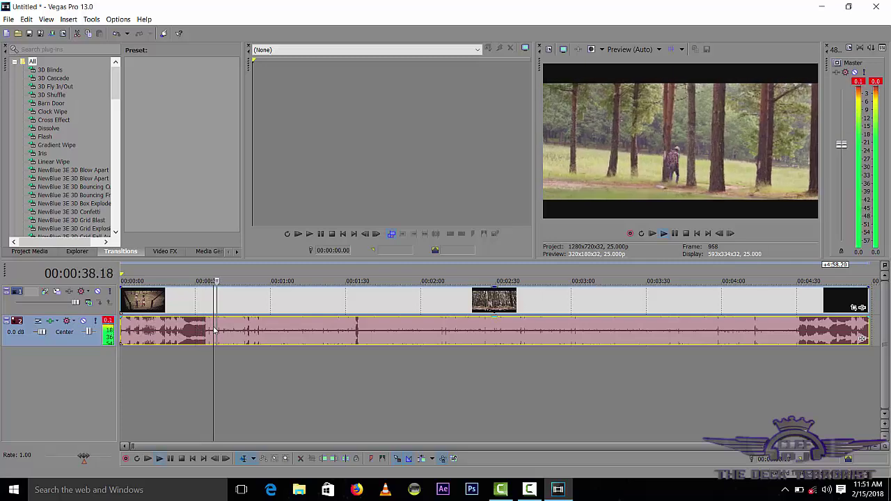
key("space")
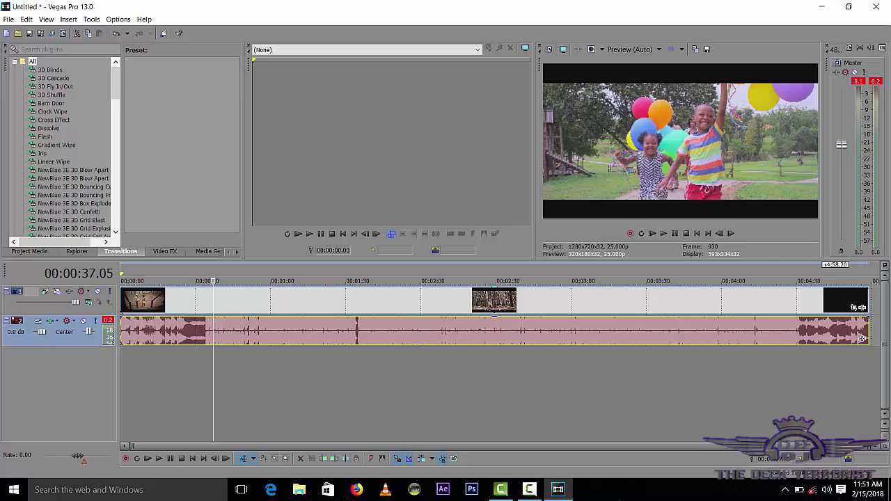